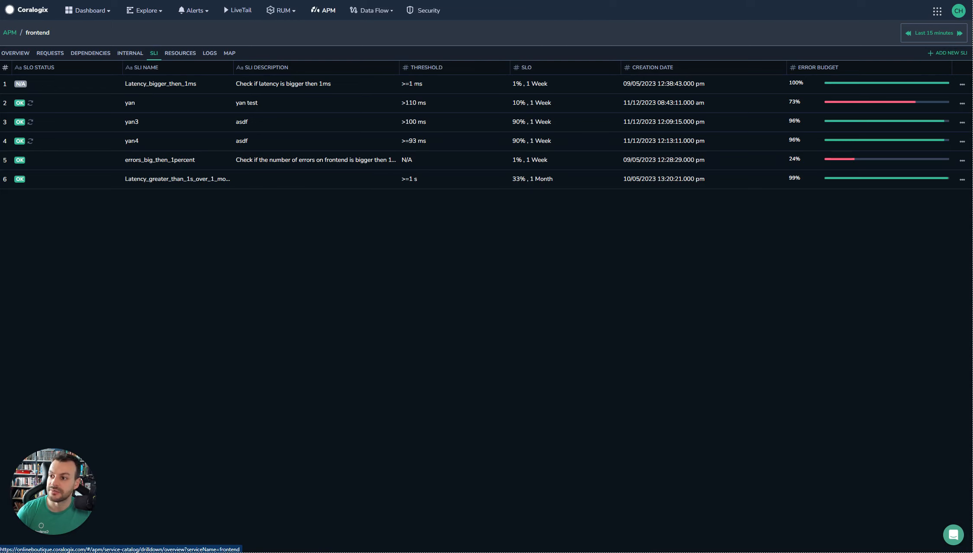
Return to the service catalog, start a new service level indicator, and select all services for it.
left_click(10, 32)
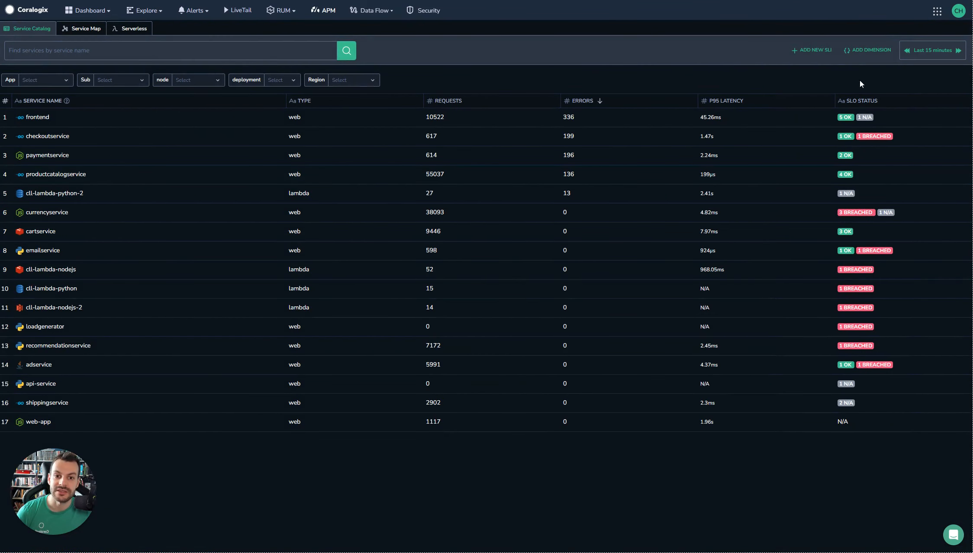
left_click(813, 50)
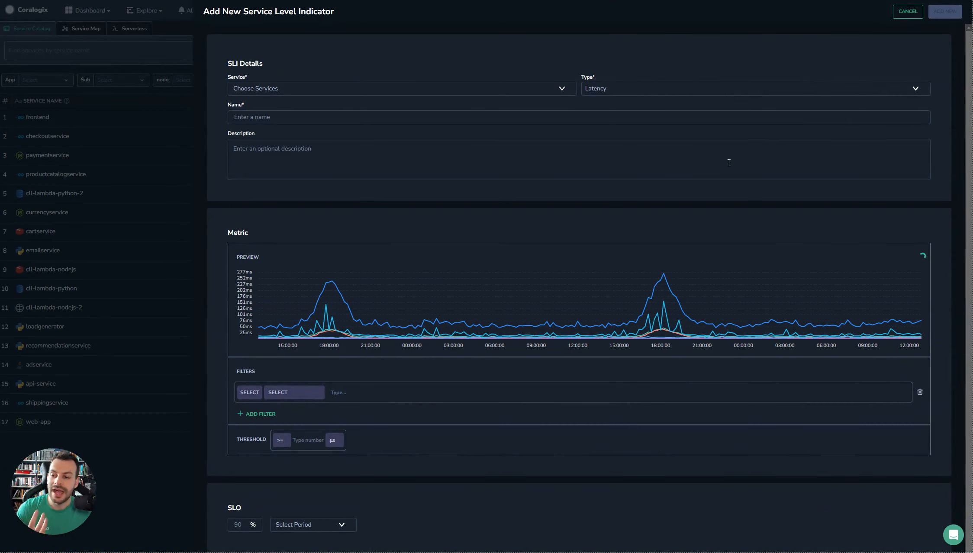
left_click(559, 88)
left_click(537, 107)
left_click(614, 55)
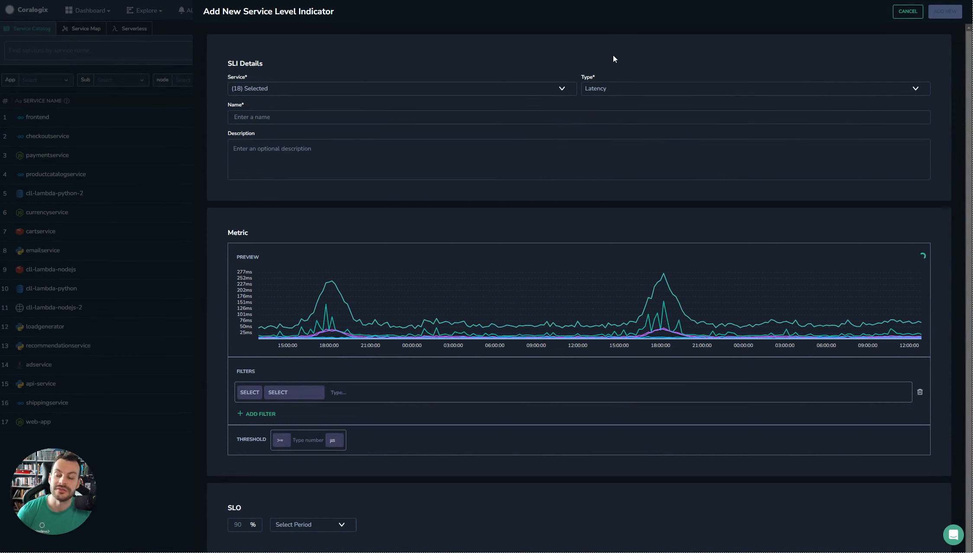
Keep the SLI type as Latency and set its threshold to >= 100 ms.
left_click(624, 89)
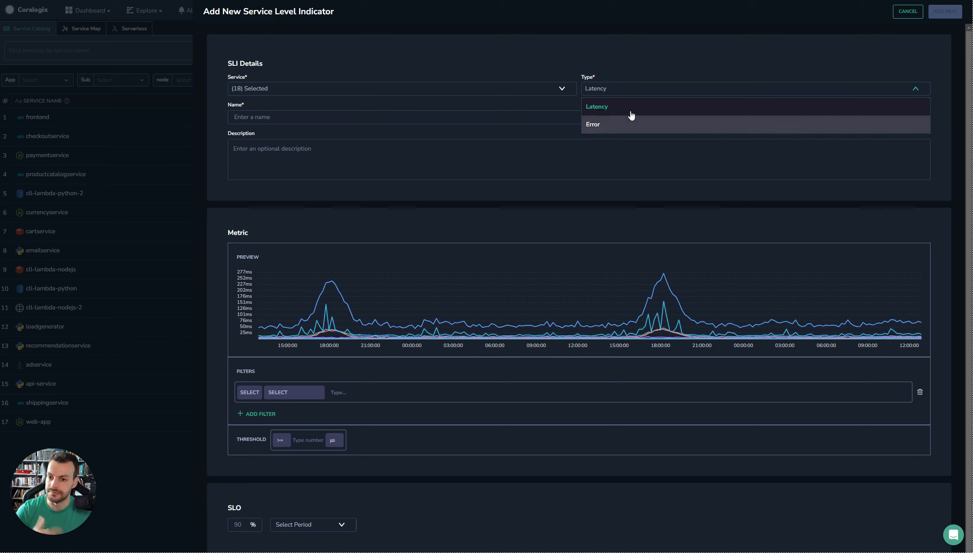
left_click(491, 55)
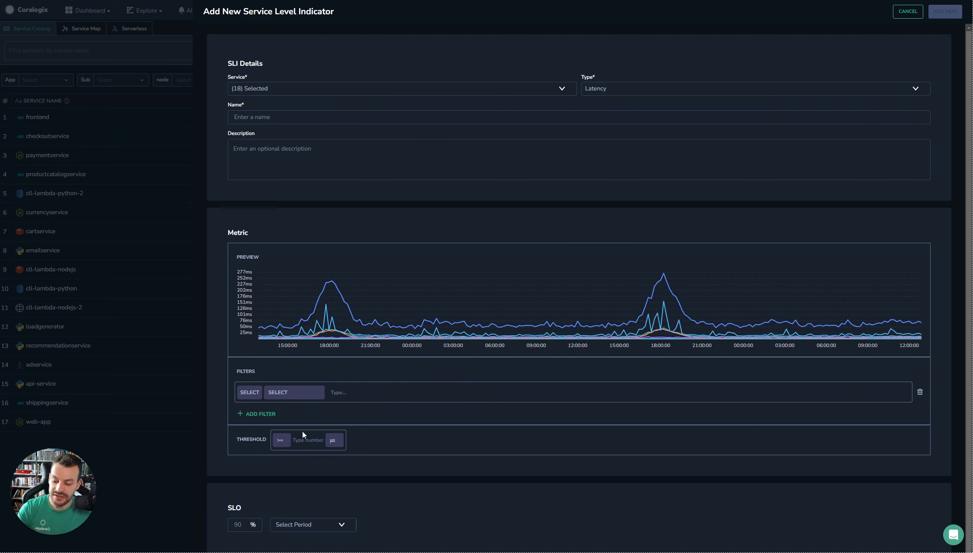
left_click(334, 439)
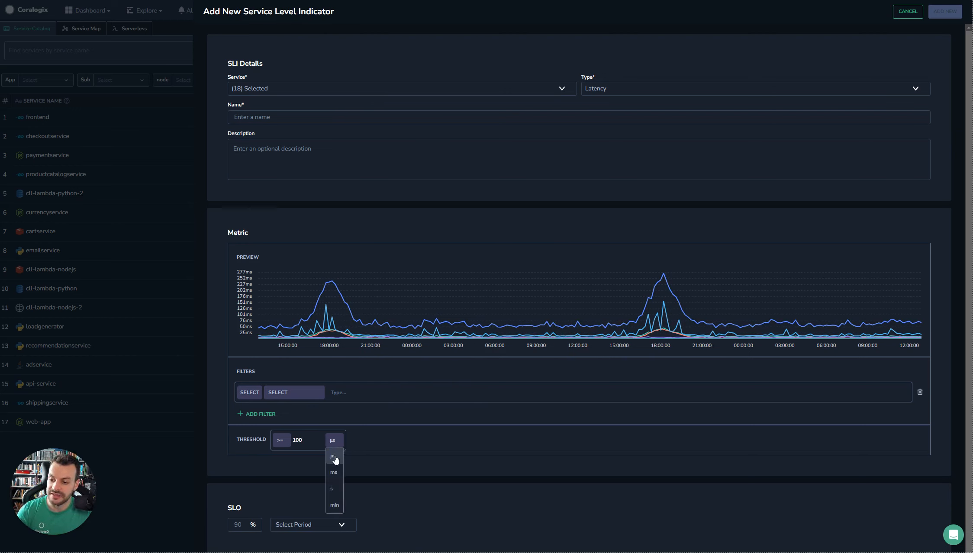
left_click(335, 472)
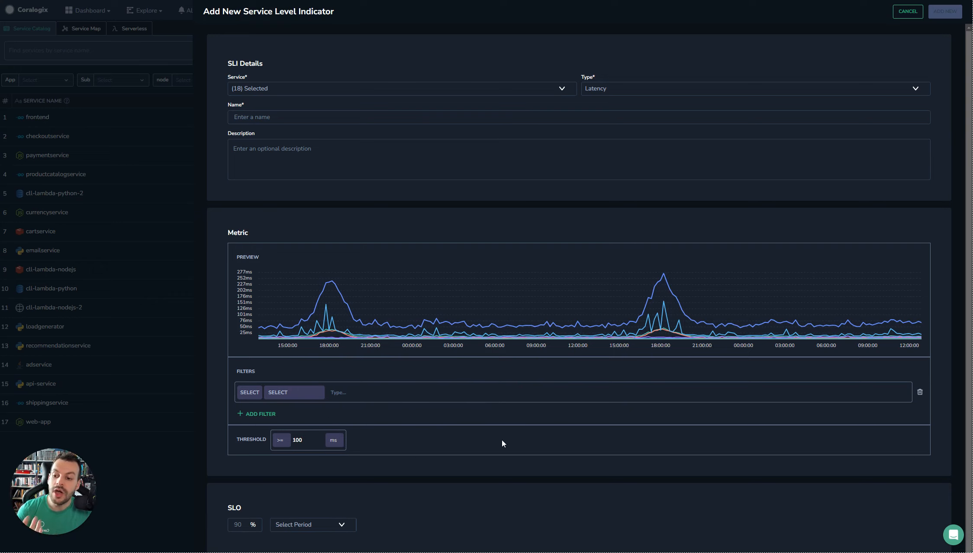
left_click(552, 87)
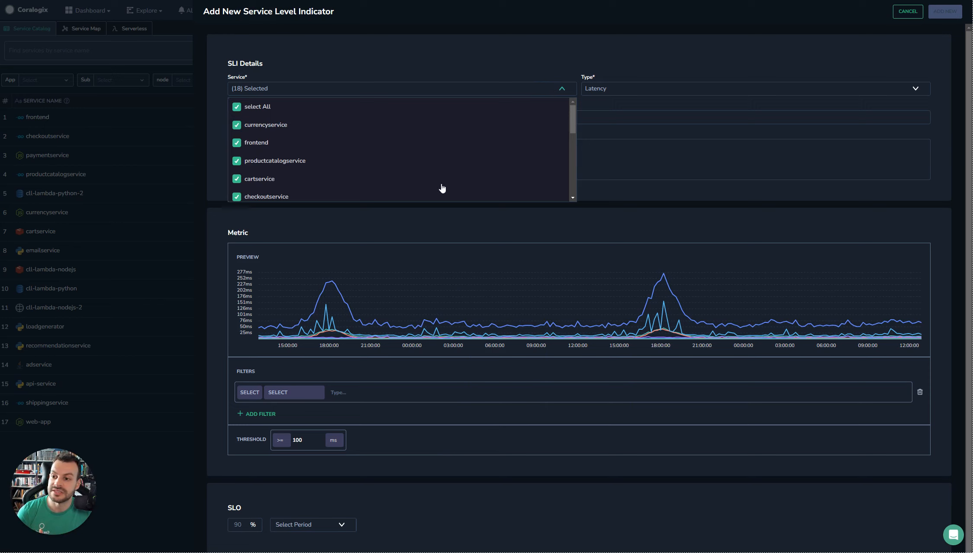
left_click(658, 55)
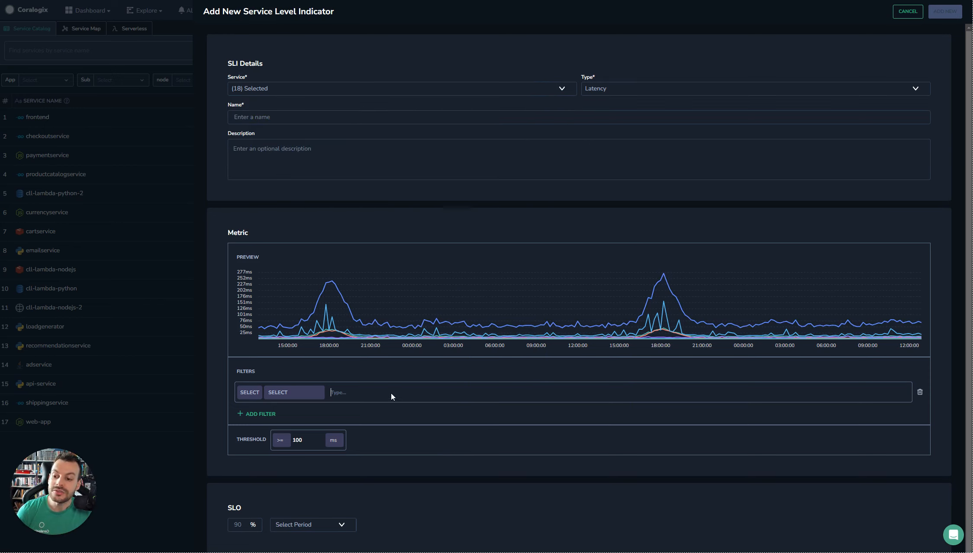
Filter the metric so that process.tags.telemetry.sdk.language IS PYTHON.
left_click(257, 394)
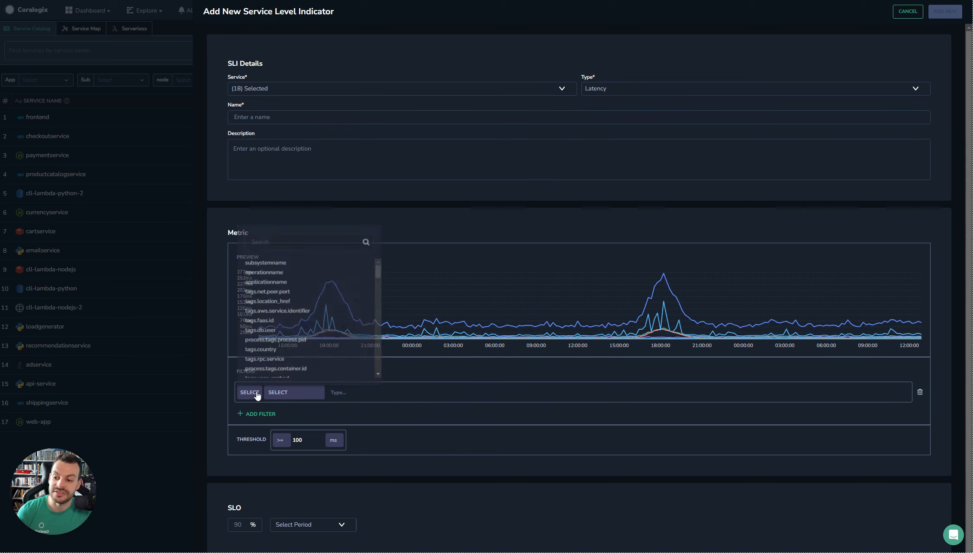
type("sdk")
left_click(293, 264)
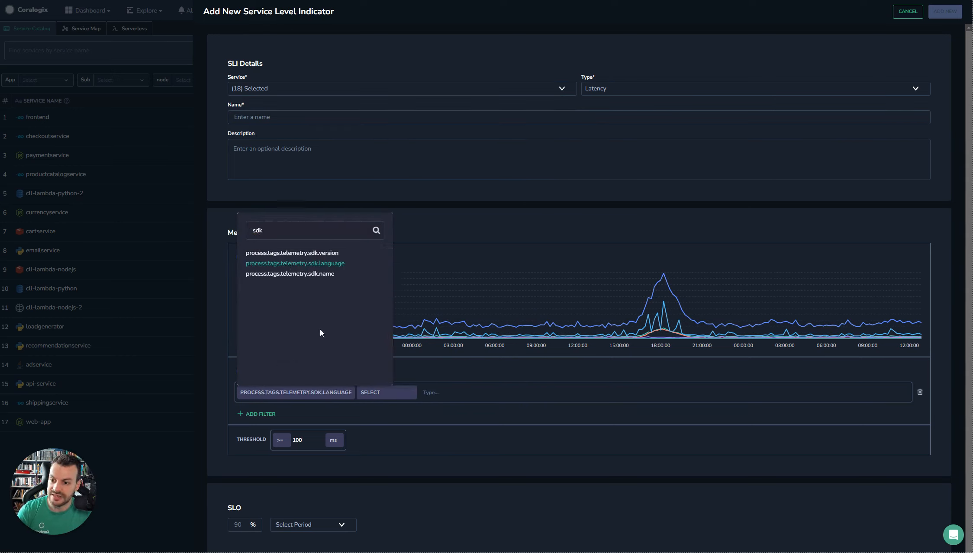
left_click(385, 394)
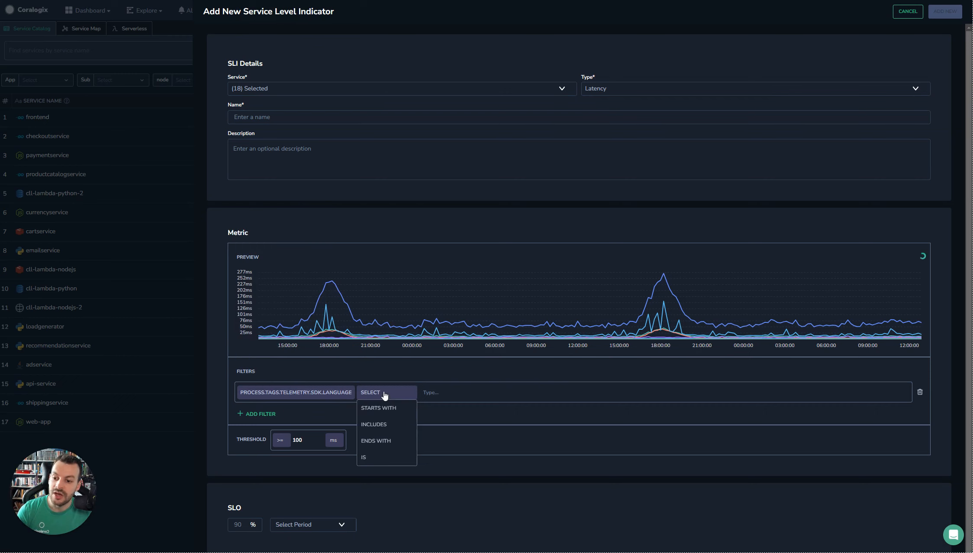
left_click(382, 459)
left_click(445, 392)
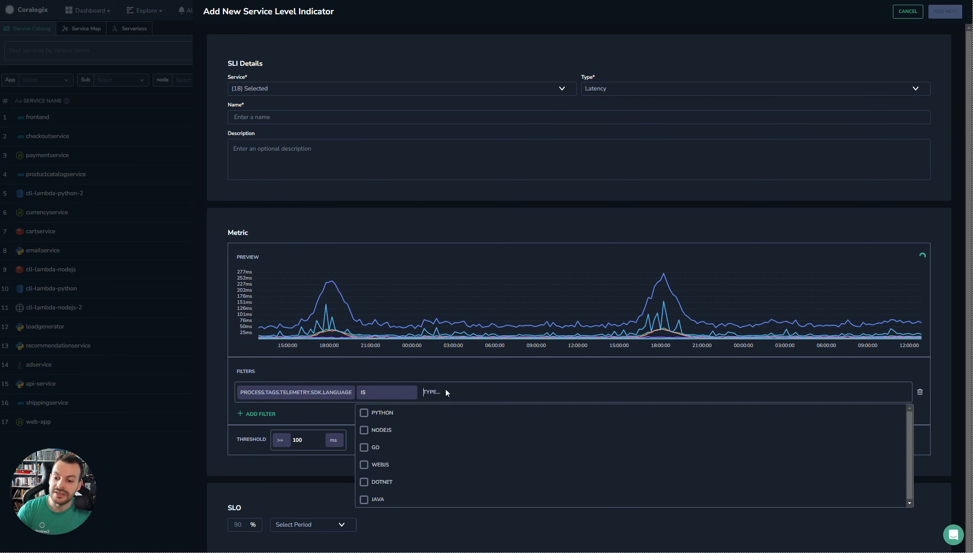
left_click(445, 419)
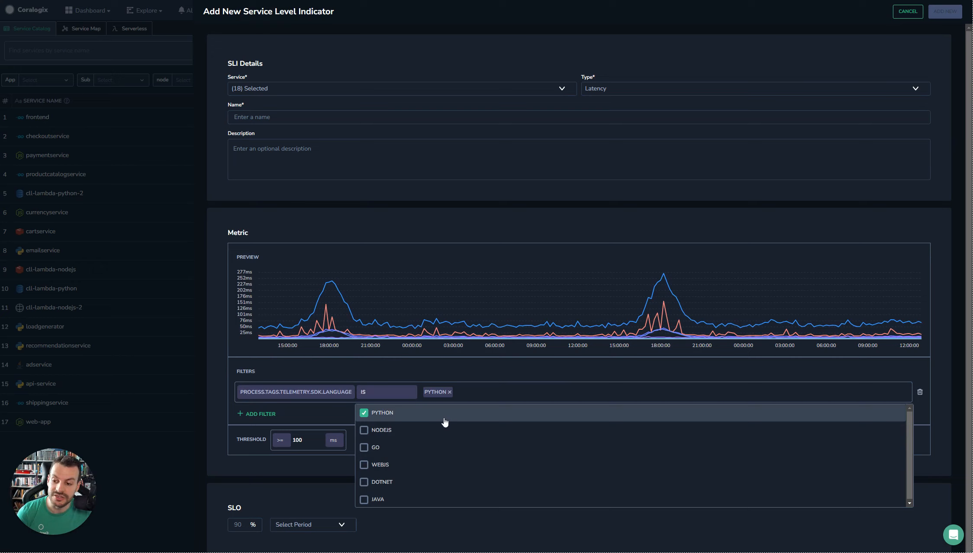
left_click(486, 372)
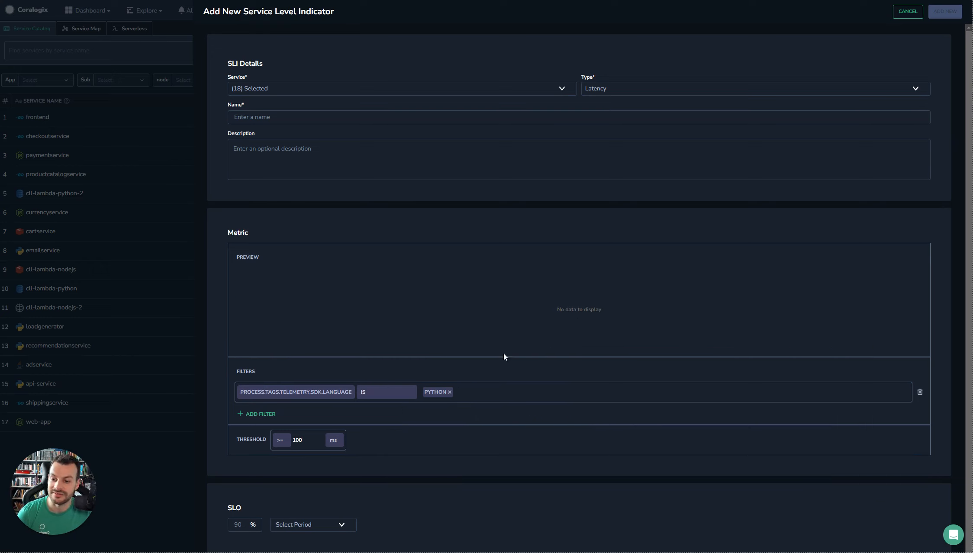
Remove the PYTHON value from the metric filter and change the SLI type to Error.
left_click(449, 393)
left_click(463, 371)
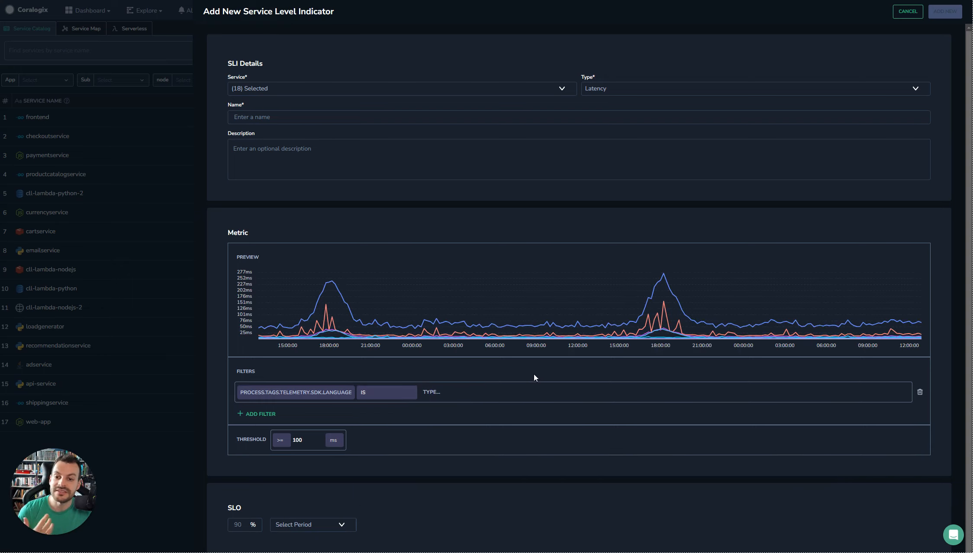
left_click(607, 91)
left_click(611, 124)
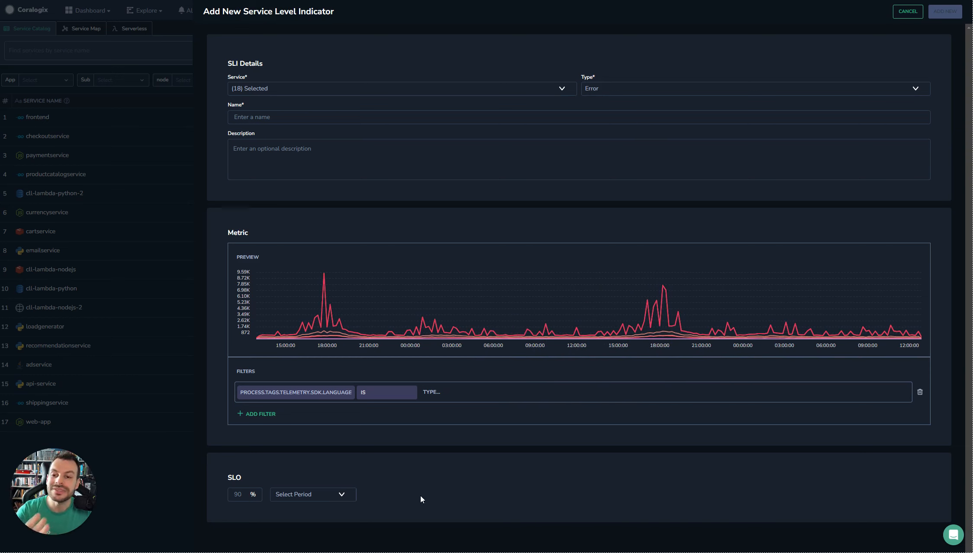
Set the SLO target to 99% over a 7-day period.
left_click(304, 489)
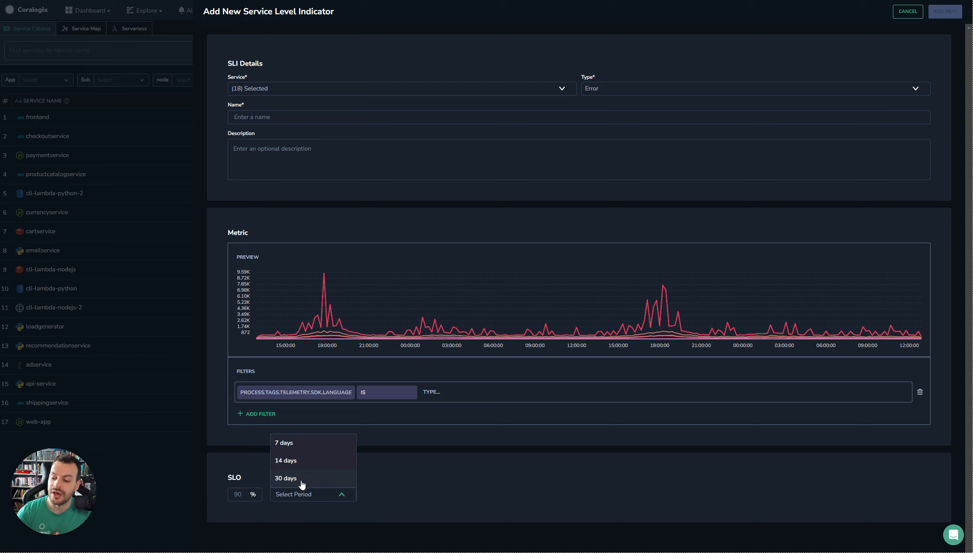
left_click(293, 444)
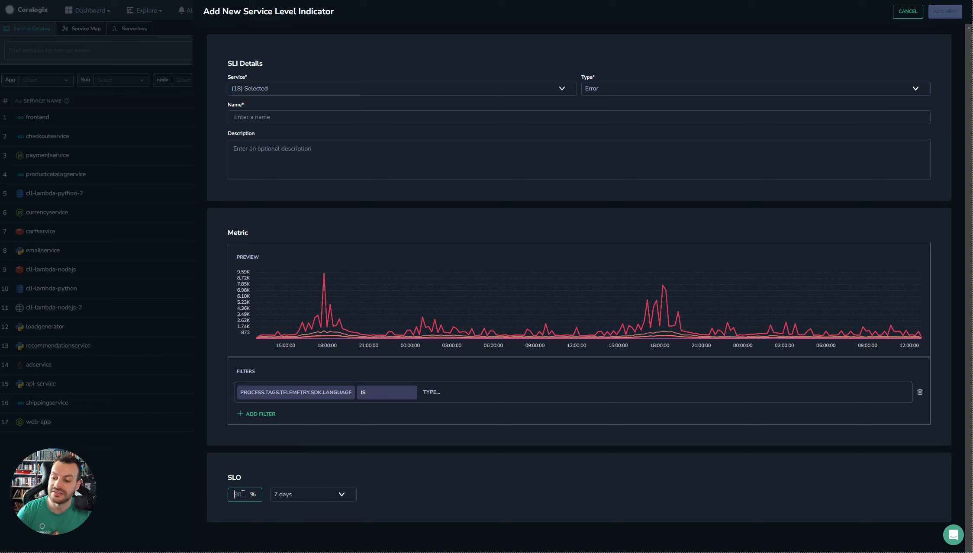
type("99")
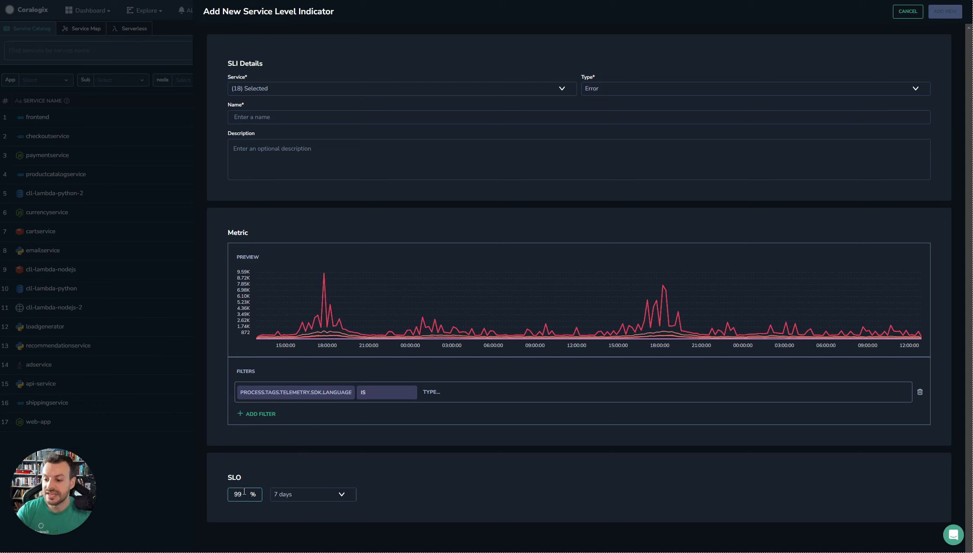
left_click(401, 478)
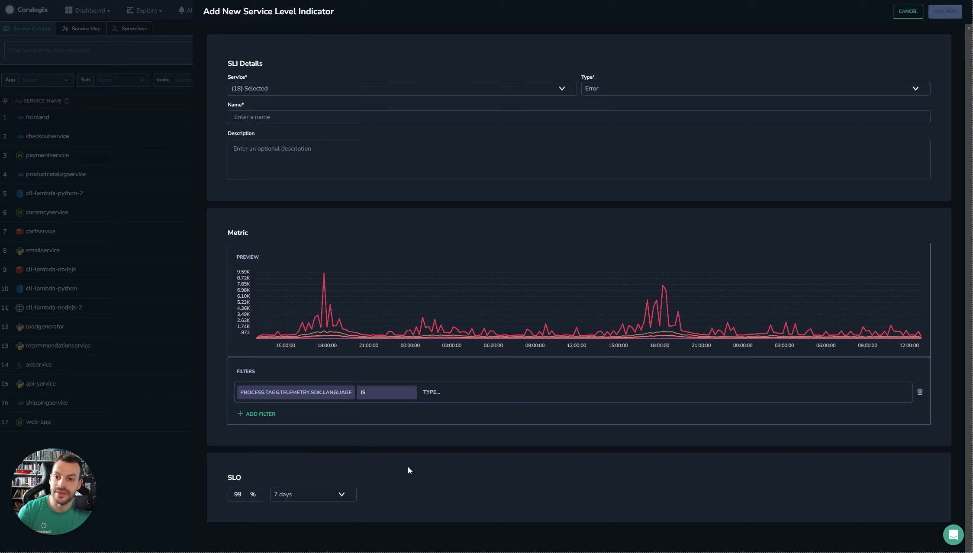
Switch the SLI type to Latency and enter a threshold of 100 ms.
left_click(618, 89)
left_click(612, 108)
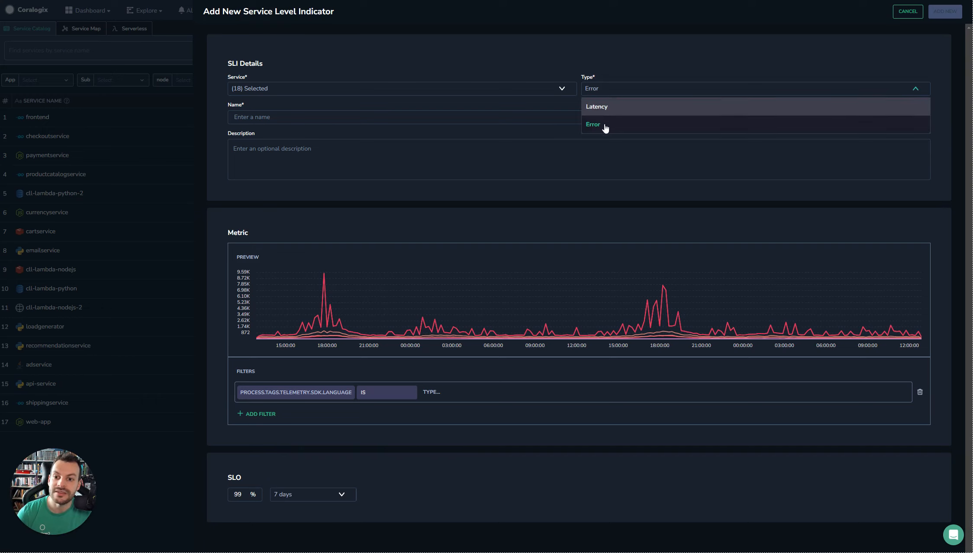
scroll(487, 392, "down", 1)
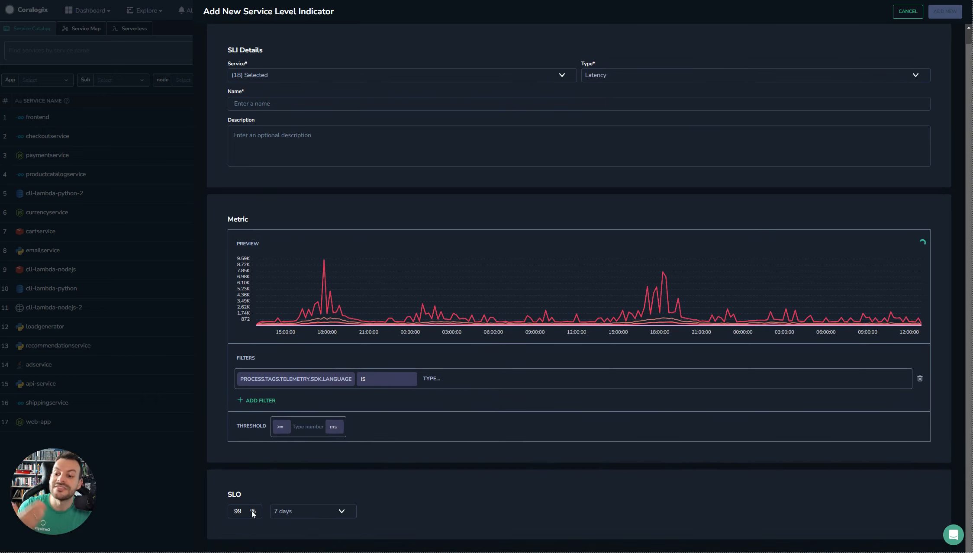
left_click(313, 428)
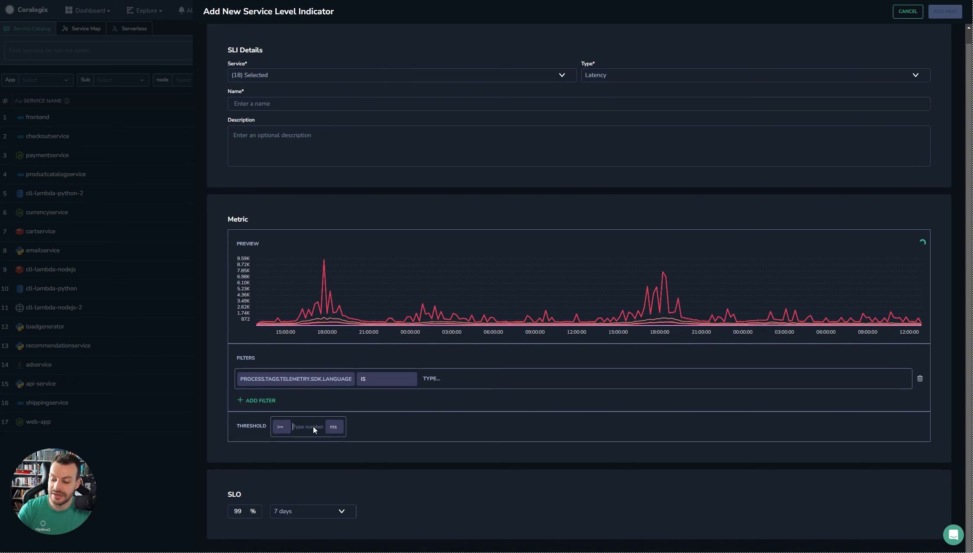
type("100")
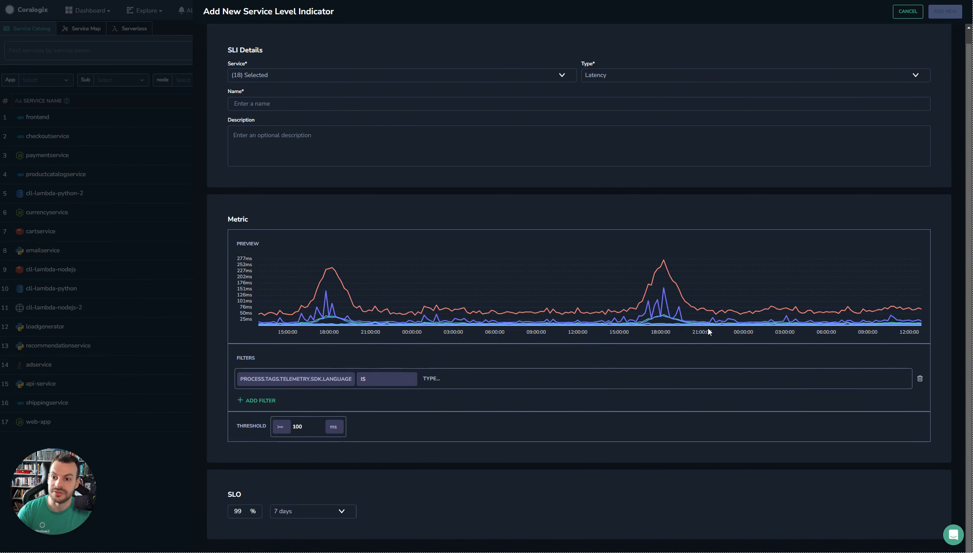
Name the indicator SLI_Latency_Response_Time, leave the description empty, and add the new SLI.
left_click(327, 100)
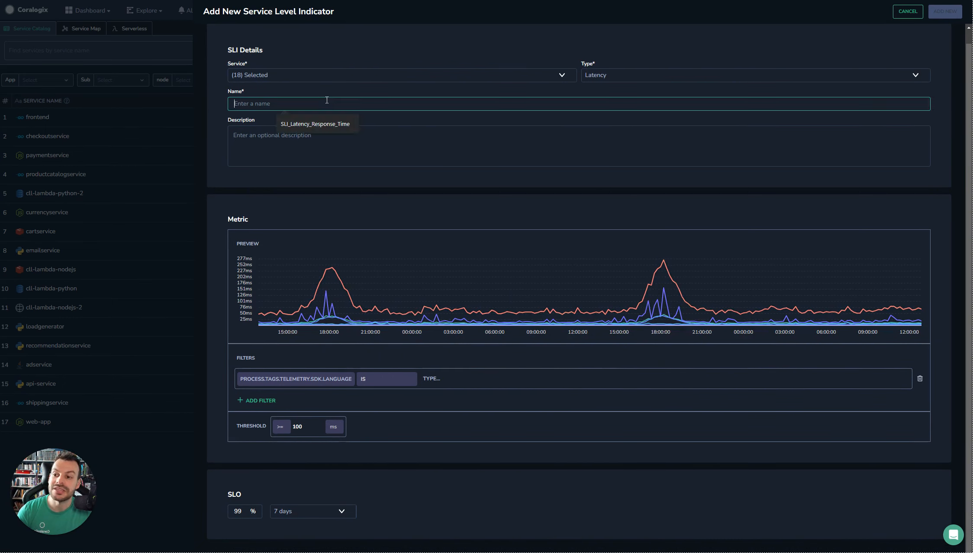
left_click(317, 123)
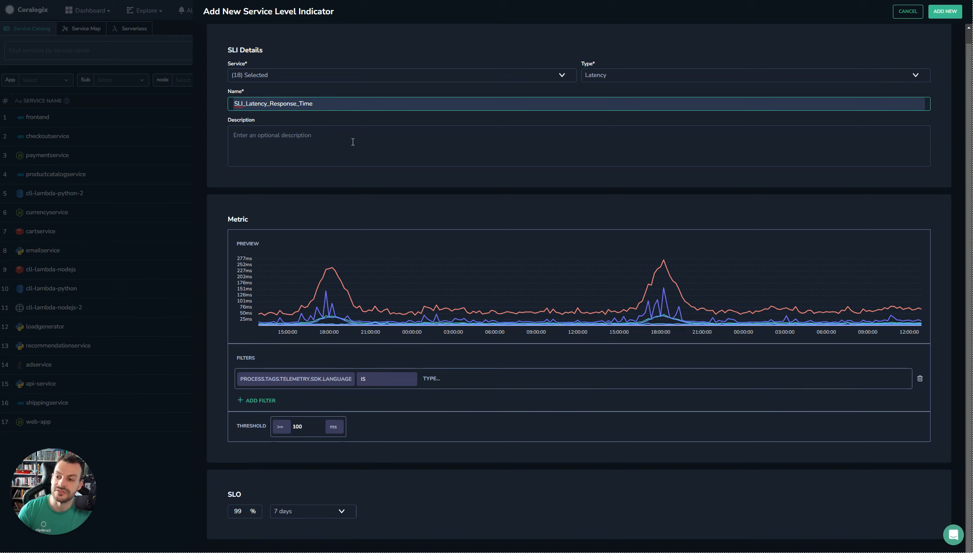
left_click(378, 150)
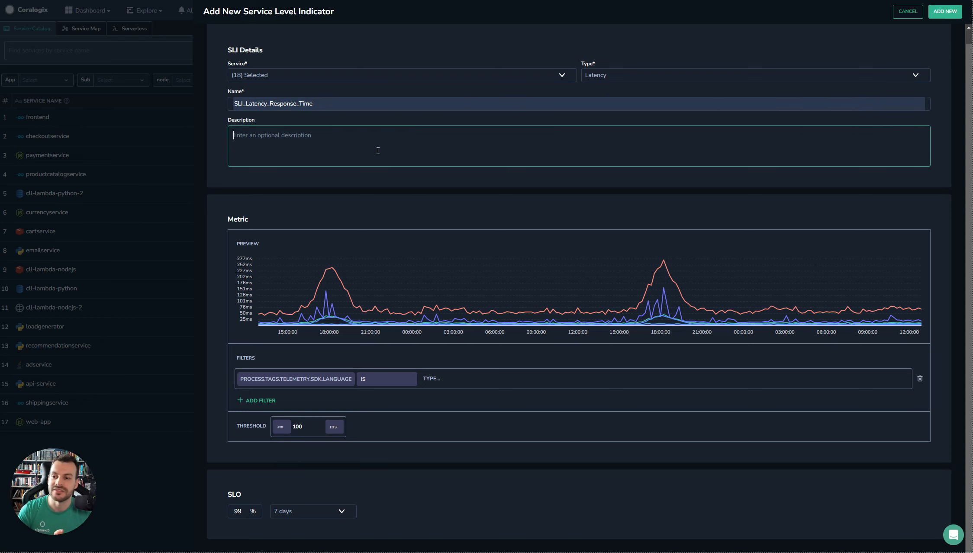
left_click(946, 11)
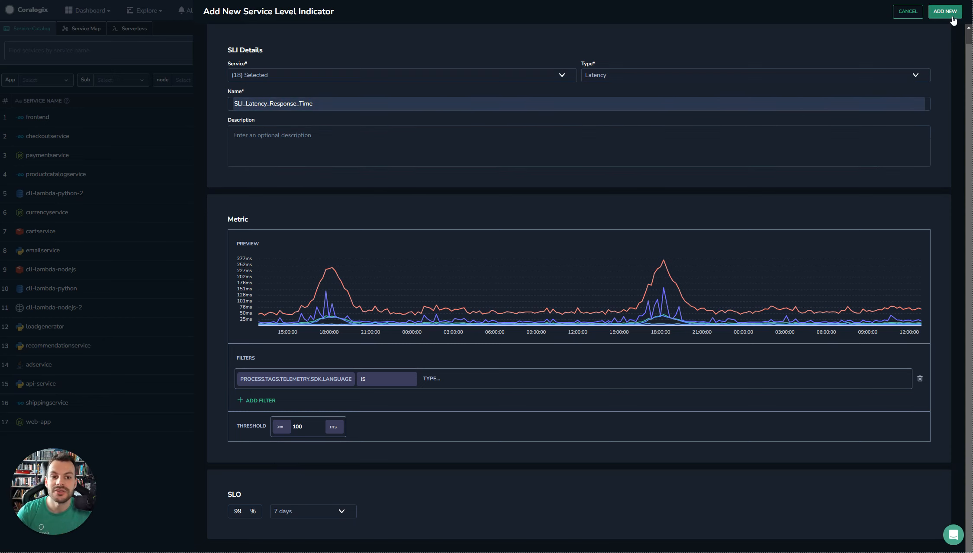